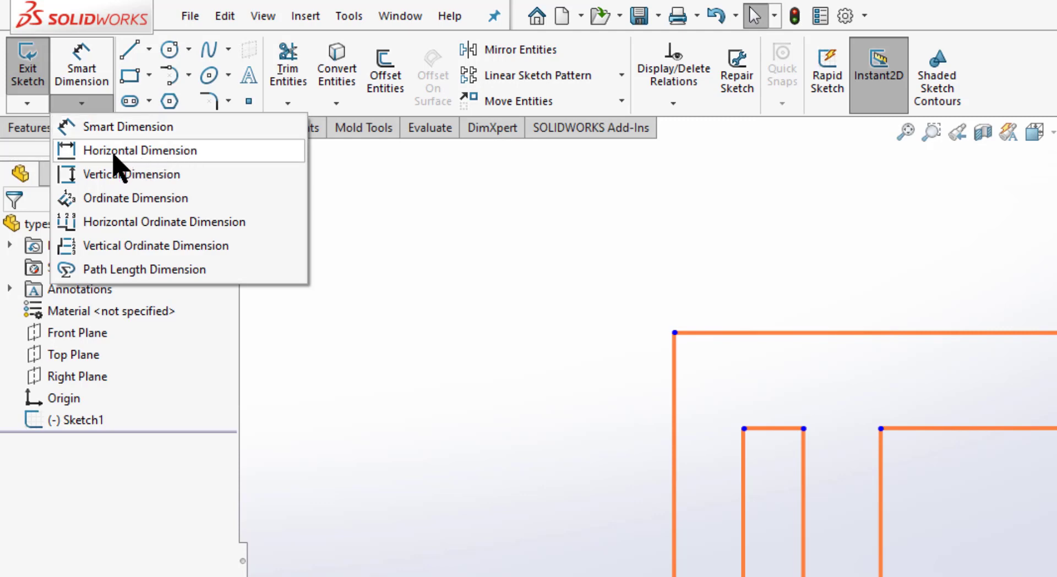
Add a horizontal dimension above the profile's top edge, keeping its current length
{"action": "left_click", "coordinate": [213, 153]}
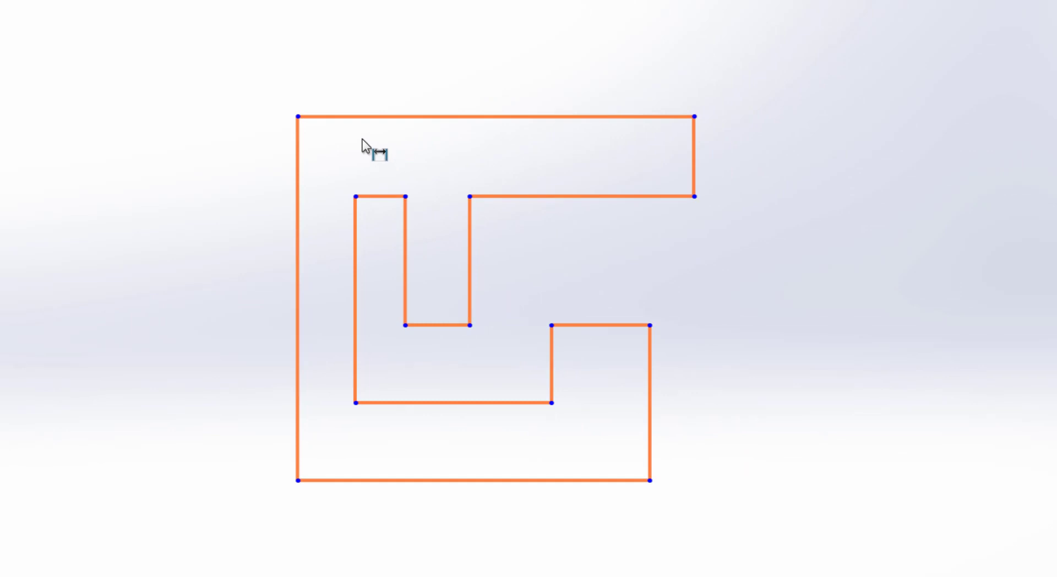
{"action": "left_click", "coordinate": [418, 117]}
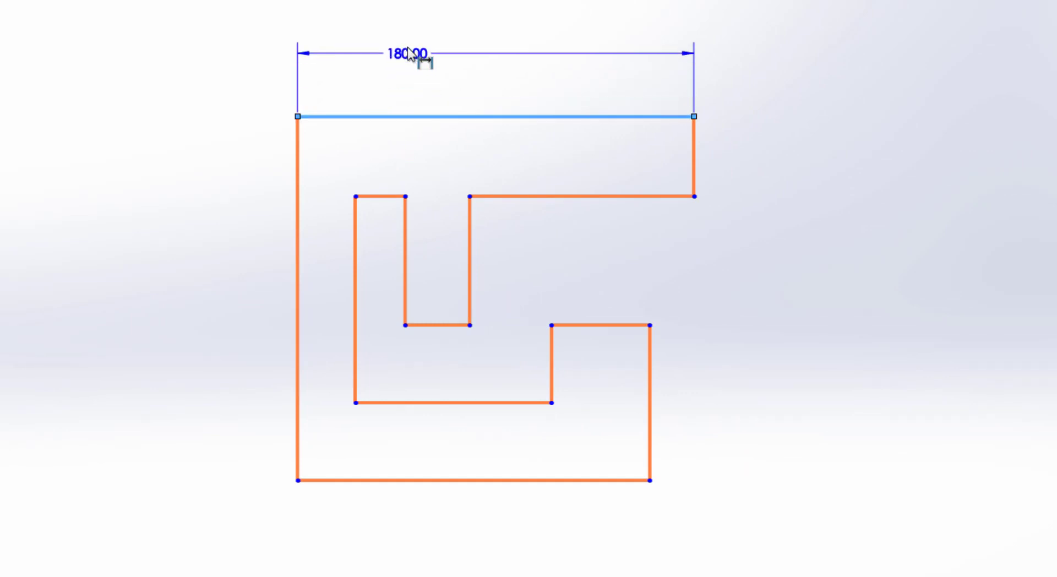
{"action": "left_click", "coordinate": [431, 51]}
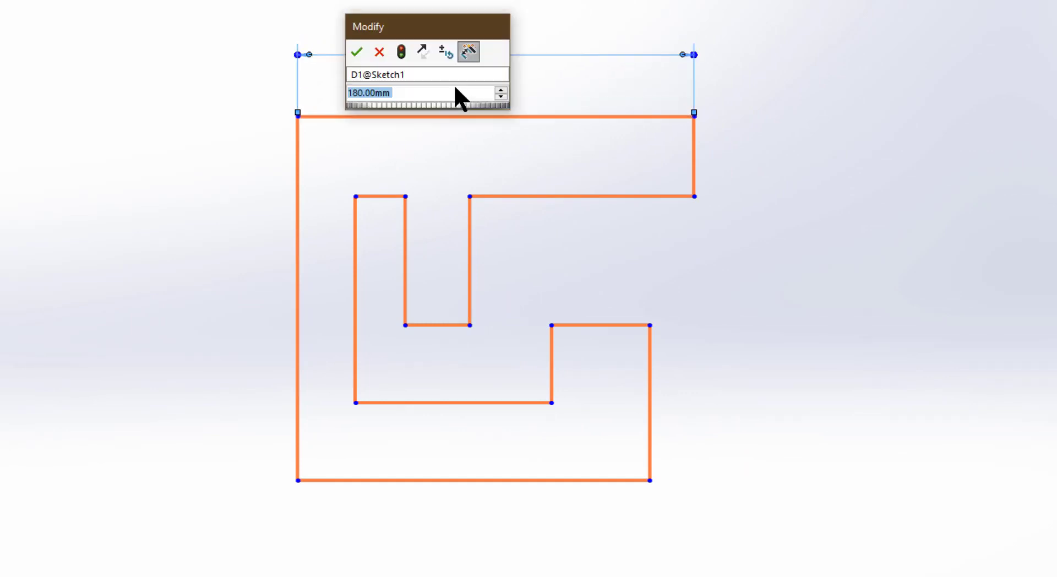
{"action": "left_click_drag", "start_coordinate": [431, 30], "coordinate": [144, 32]}
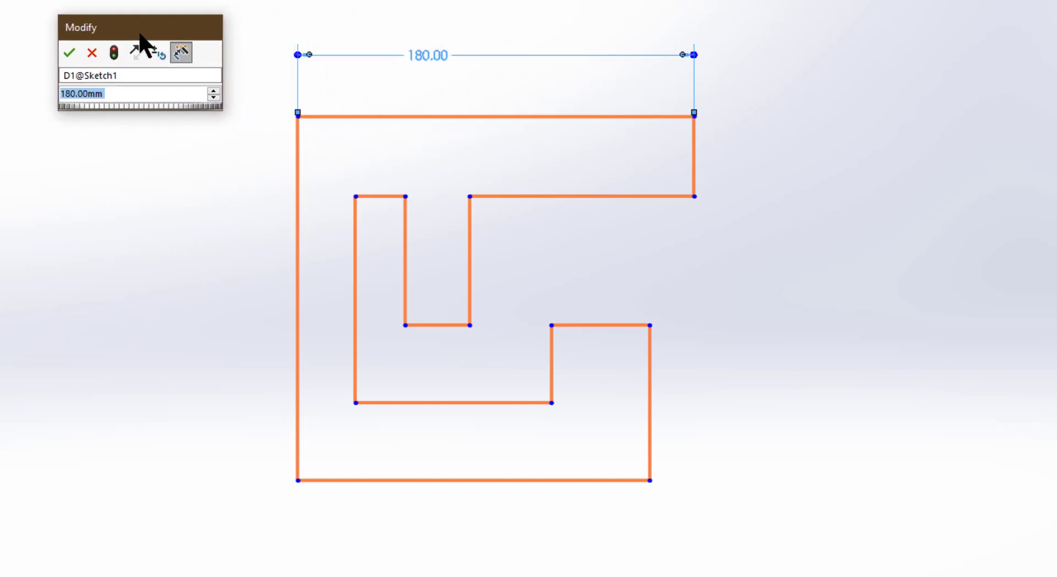
{"action": "left_click", "coordinate": [70, 53]}
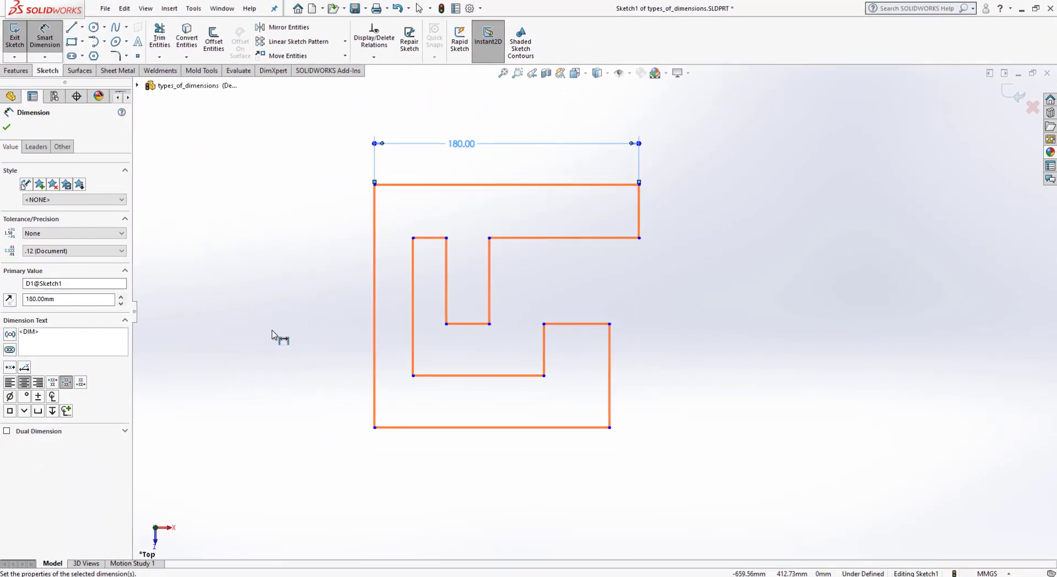
{"action": "left_click", "coordinate": [8, 128]}
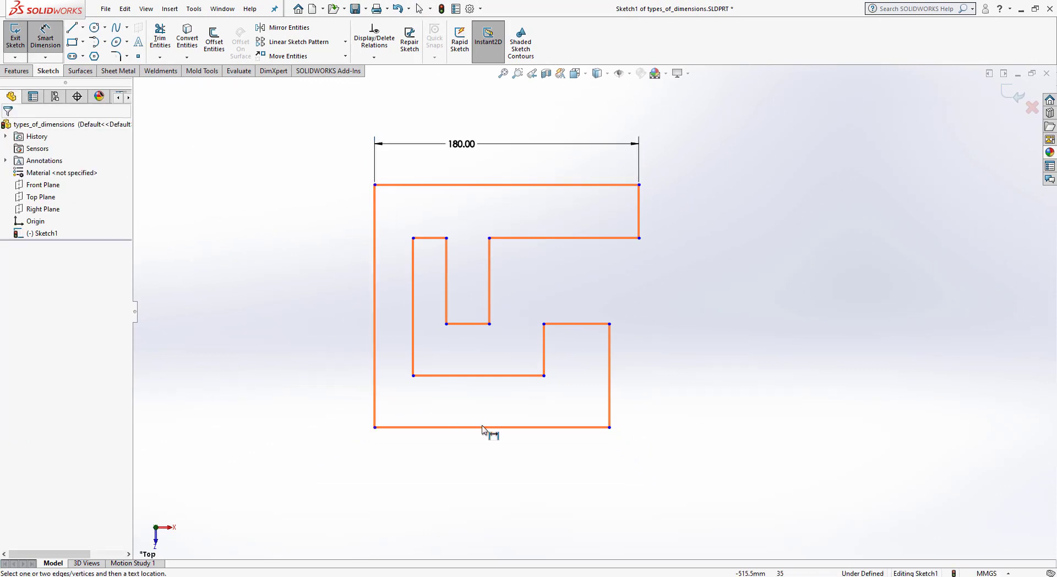
Add horizontal dimensions to the profile's bottom edge and to the short top edge of its lower-right step, keeping their current lengths
{"action": "left_click", "coordinate": [464, 430]}
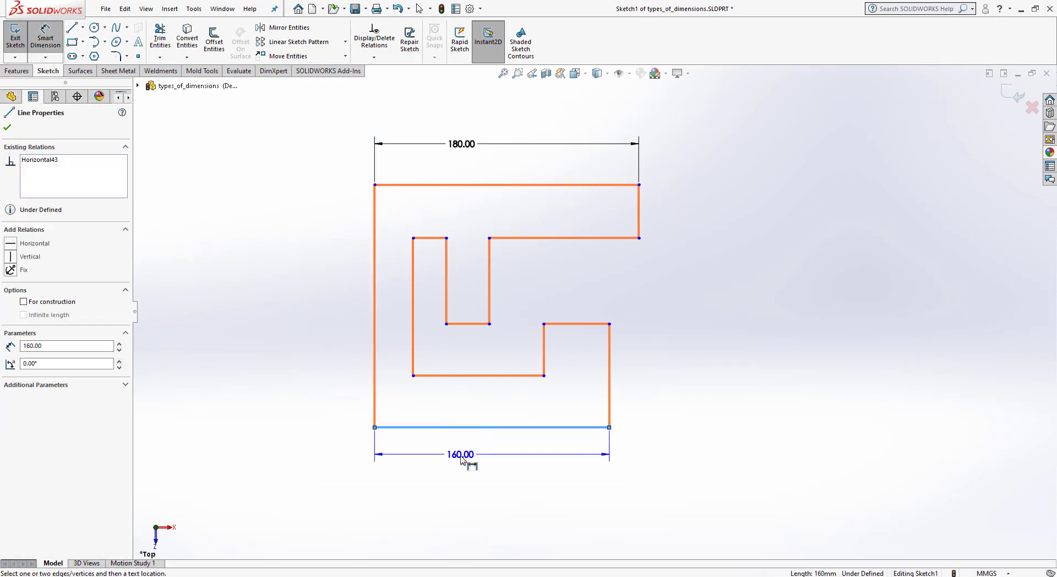
{"action": "left_click", "coordinate": [469, 455]}
{"action": "left_click", "coordinate": [413, 454]}
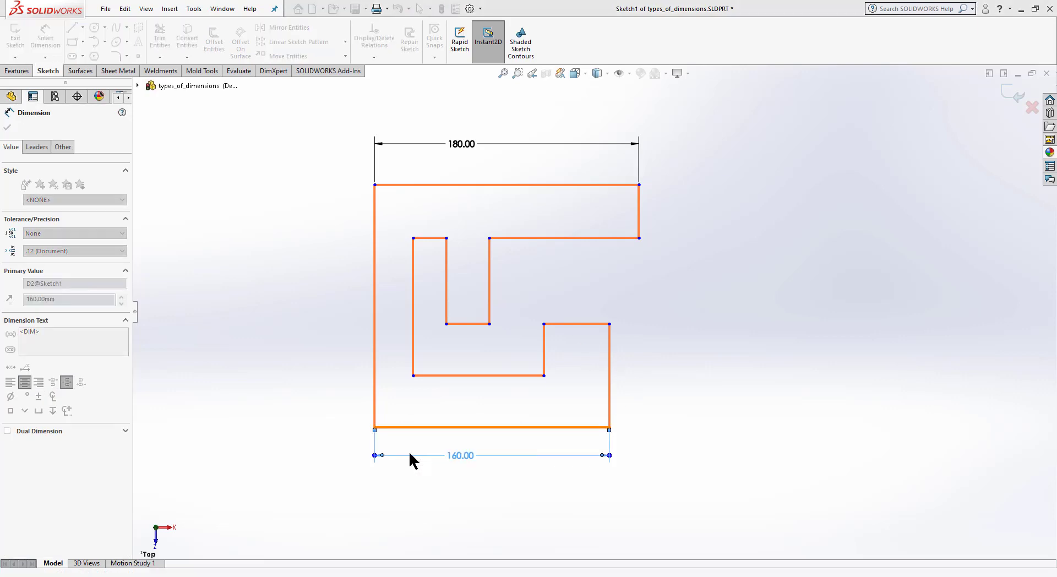
{"action": "left_click", "coordinate": [584, 325]}
{"action": "left_click", "coordinate": [589, 300]}
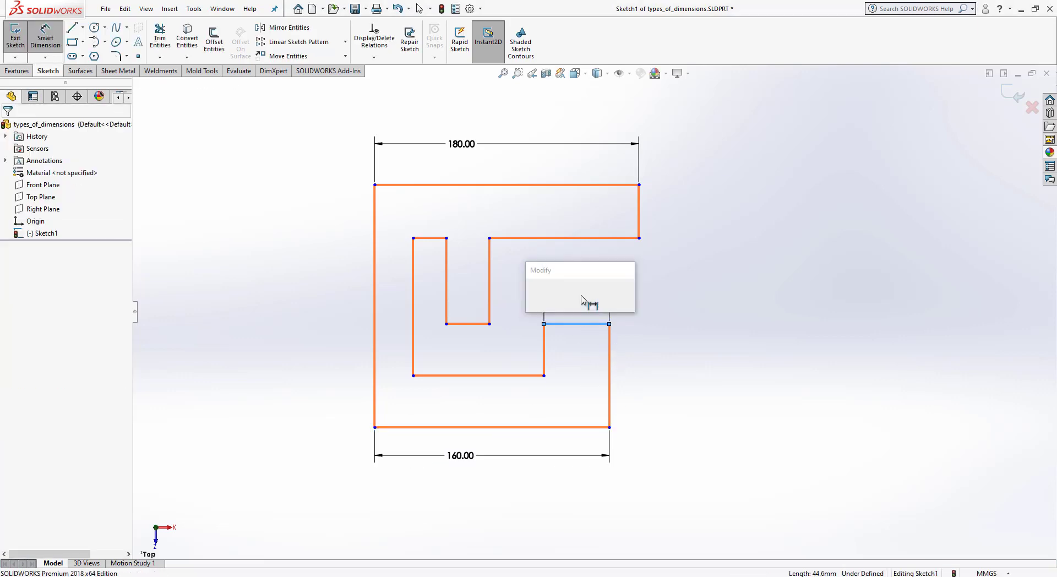
{"action": "left_click", "coordinate": [532, 294]}
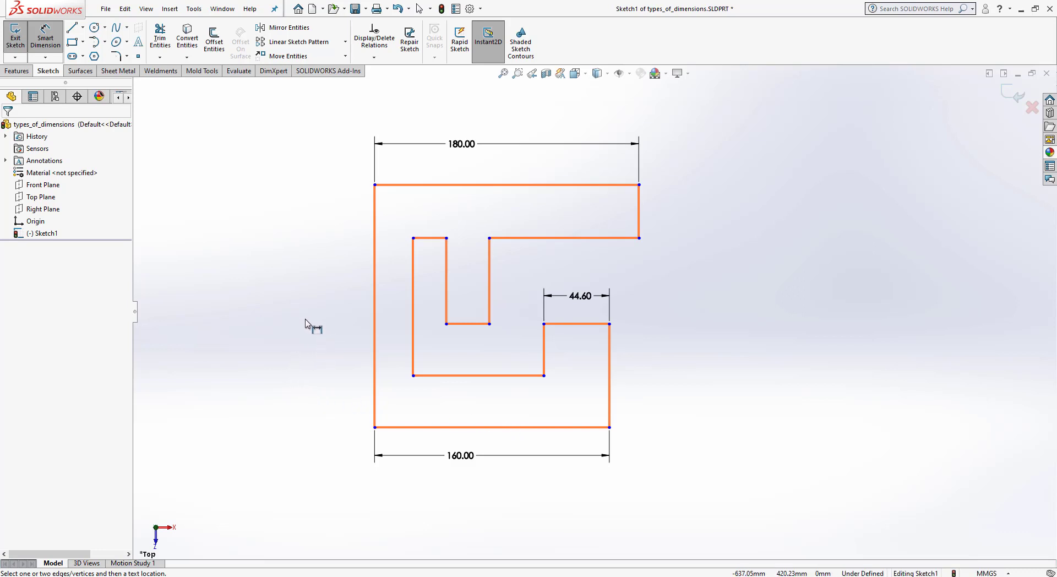
Add a vertical dimension of 170 mm beside the profile's outer left edge
{"action": "left_click", "coordinate": [375, 336]}
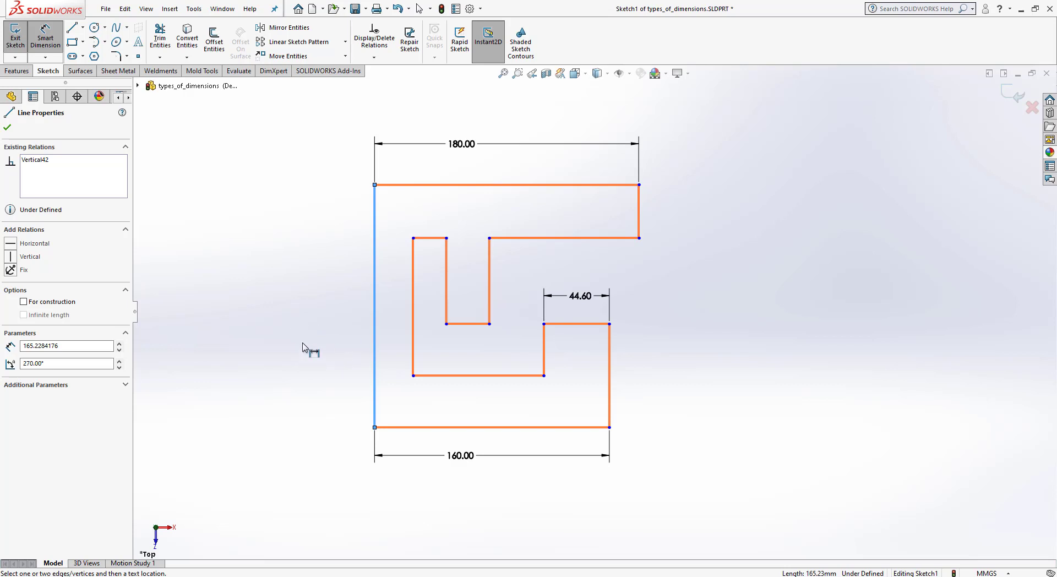
{"action": "left_click", "coordinate": [7, 130]}
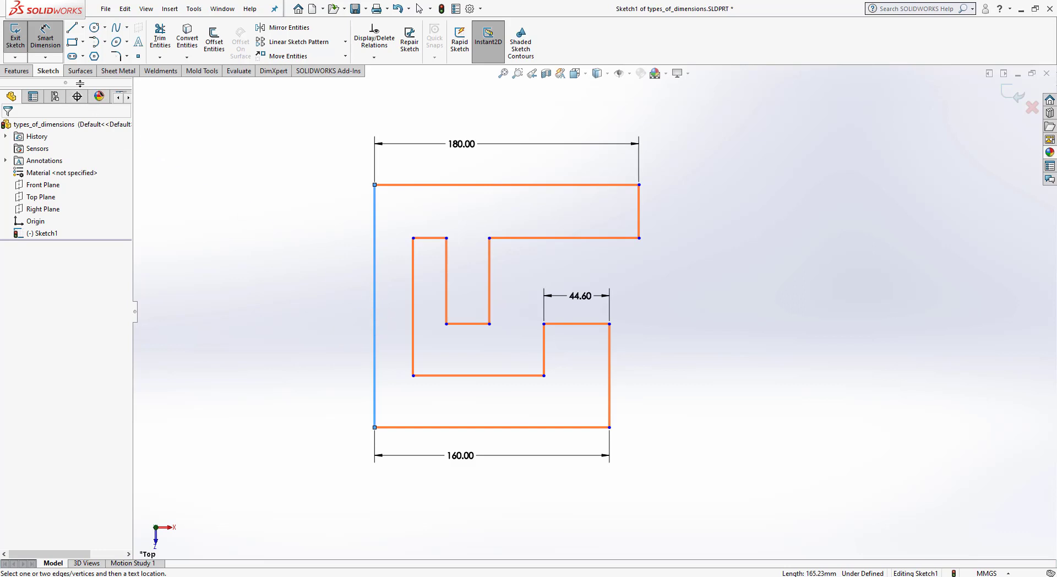
{"action": "left_click", "coordinate": [45, 57]}
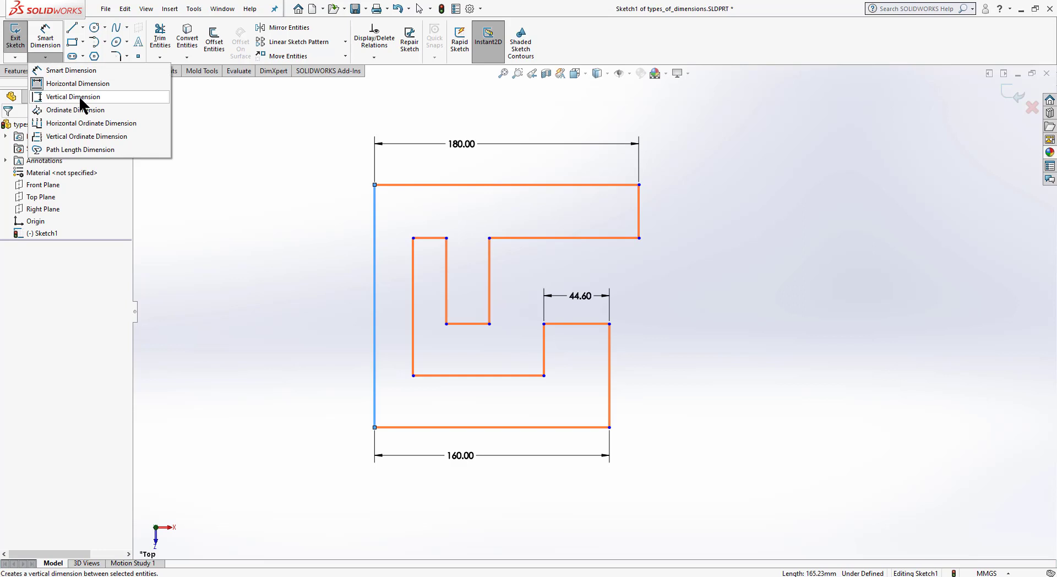
{"action": "left_click", "coordinate": [110, 97]}
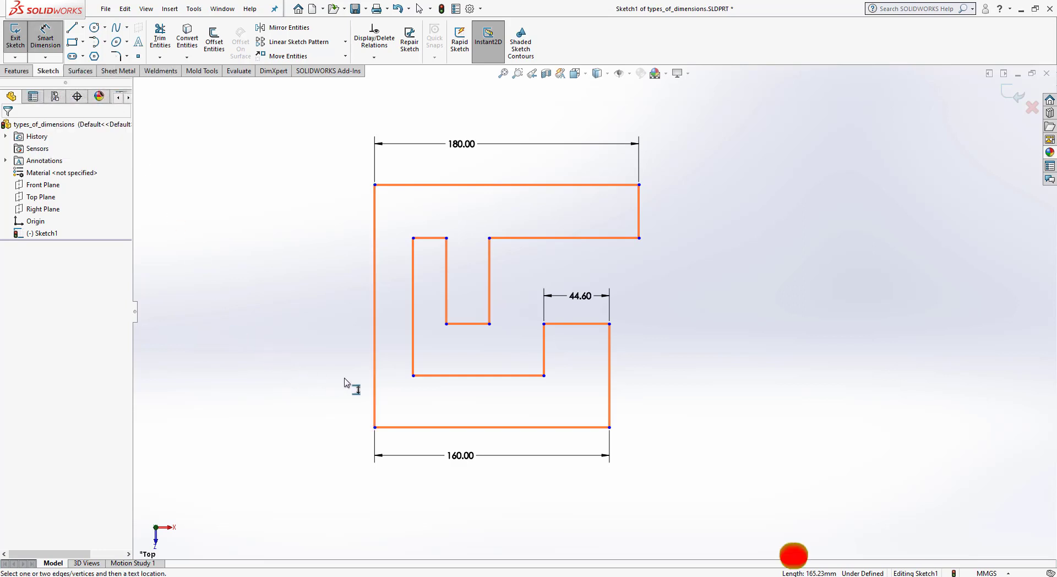
{"action": "left_click", "coordinate": [375, 323]}
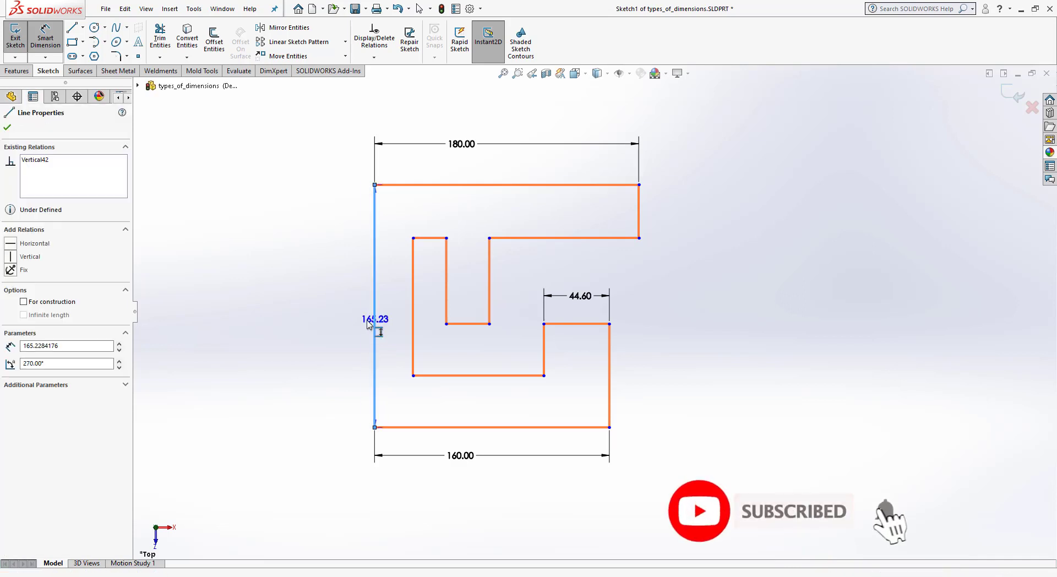
{"action": "left_click", "coordinate": [292, 353]}
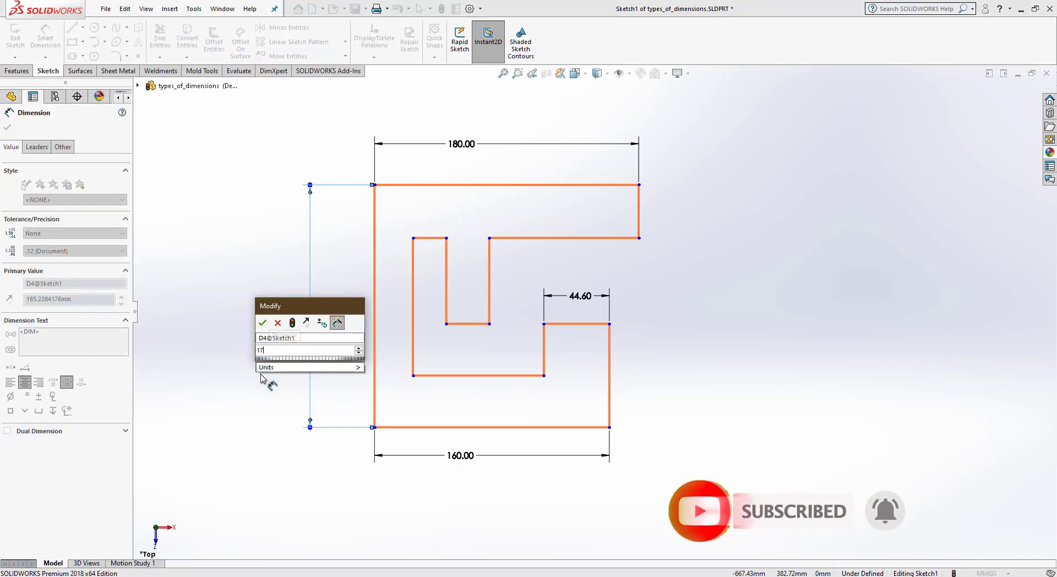
{"action": "key", "text": "Return"}
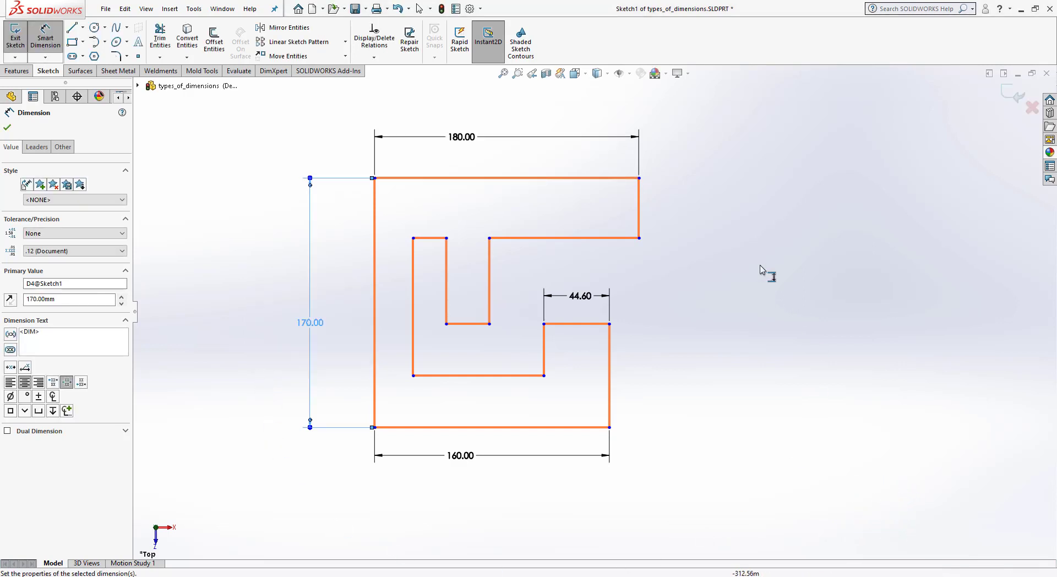
Add vertical dimensions of 40 mm to the upper arm's right end and 70 mm to the lower step's outer right edge
{"action": "left_click", "coordinate": [640, 215]}
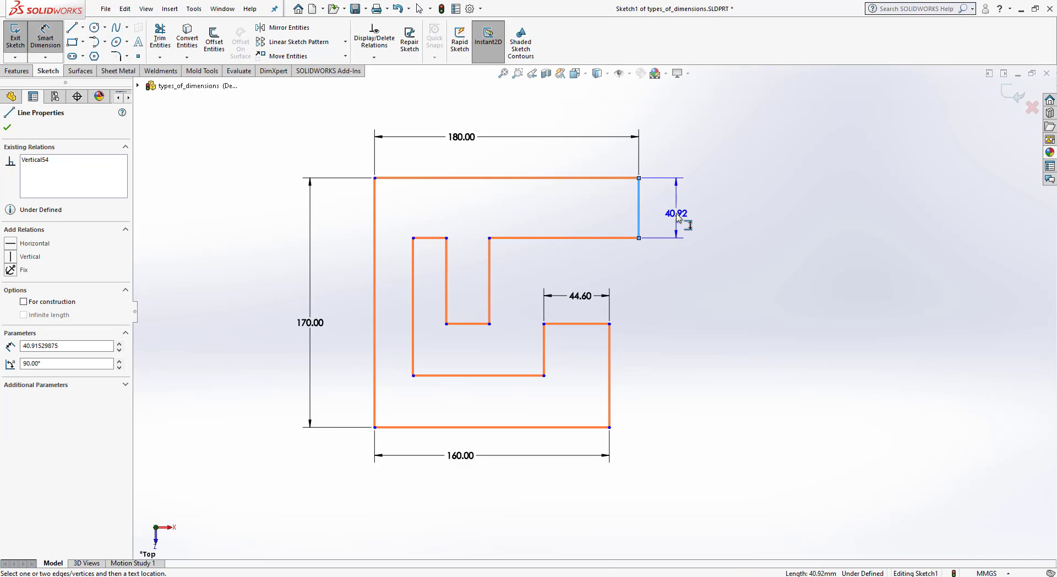
{"action": "left_click", "coordinate": [683, 217]}
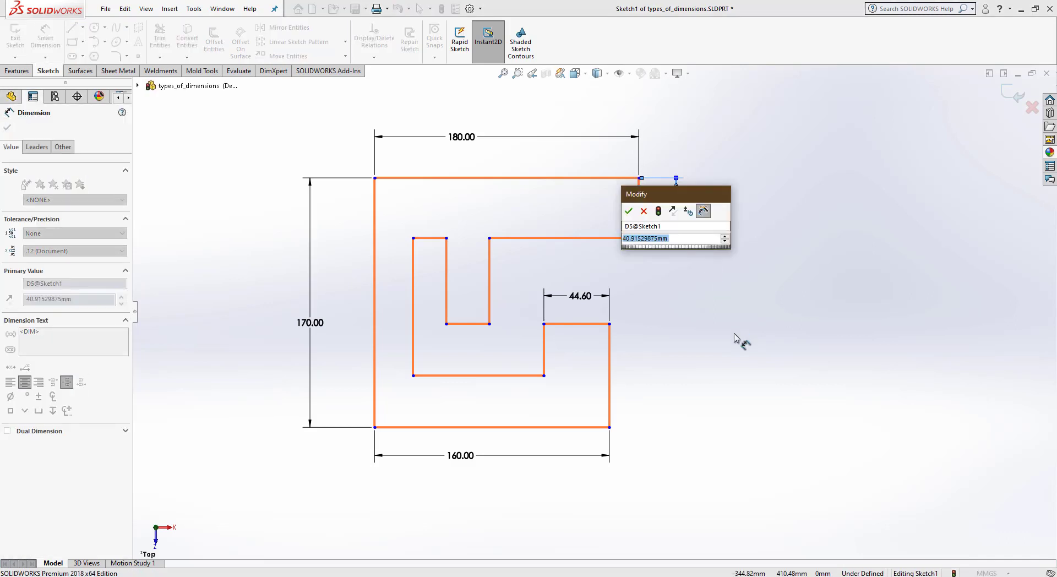
{"action": "type", "text": "40"}
{"action": "key", "text": "Return"}
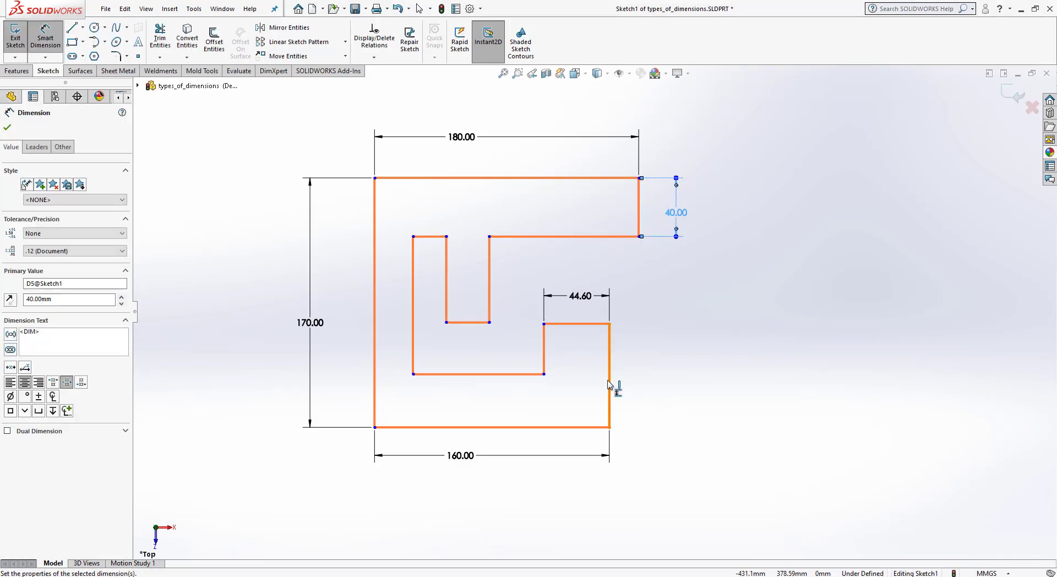
{"action": "left_click", "coordinate": [610, 386]}
{"action": "left_click", "coordinate": [670, 385]}
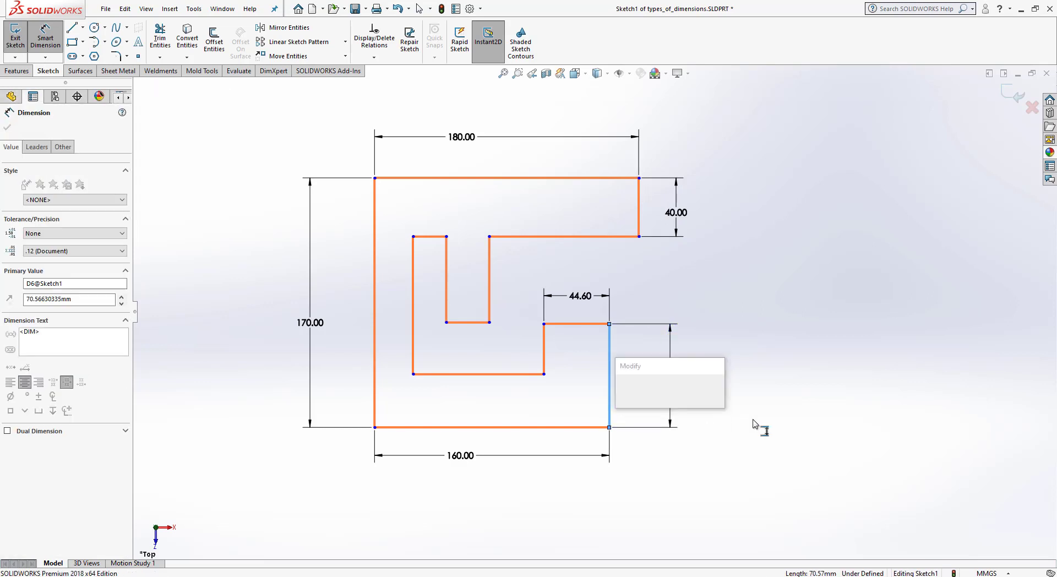
{"action": "type", "text": "70"}
{"action": "key", "text": "Return"}
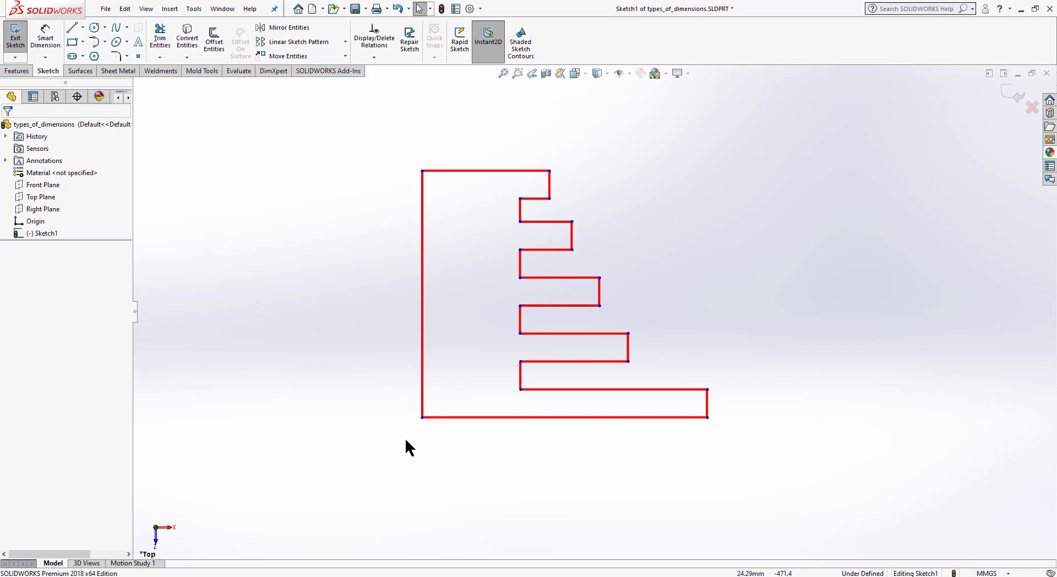
Start an ordinate dimension set on the stepped profile, with its zero at the bottom edge and placed to the right of the sketch
{"action": "left_click", "coordinate": [44, 57]}
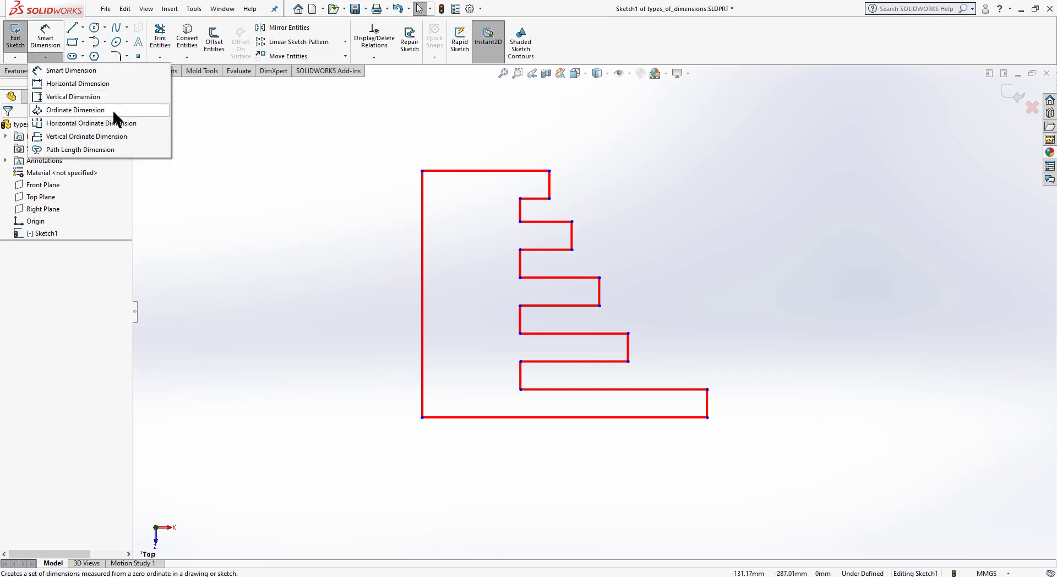
{"action": "left_click", "coordinate": [76, 110]}
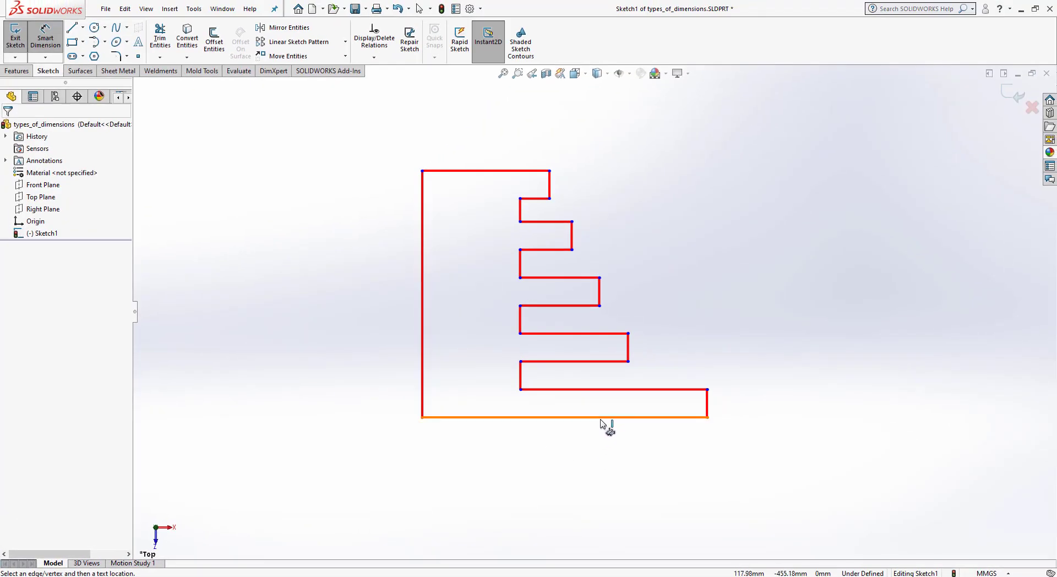
{"action": "left_click", "coordinate": [602, 419]}
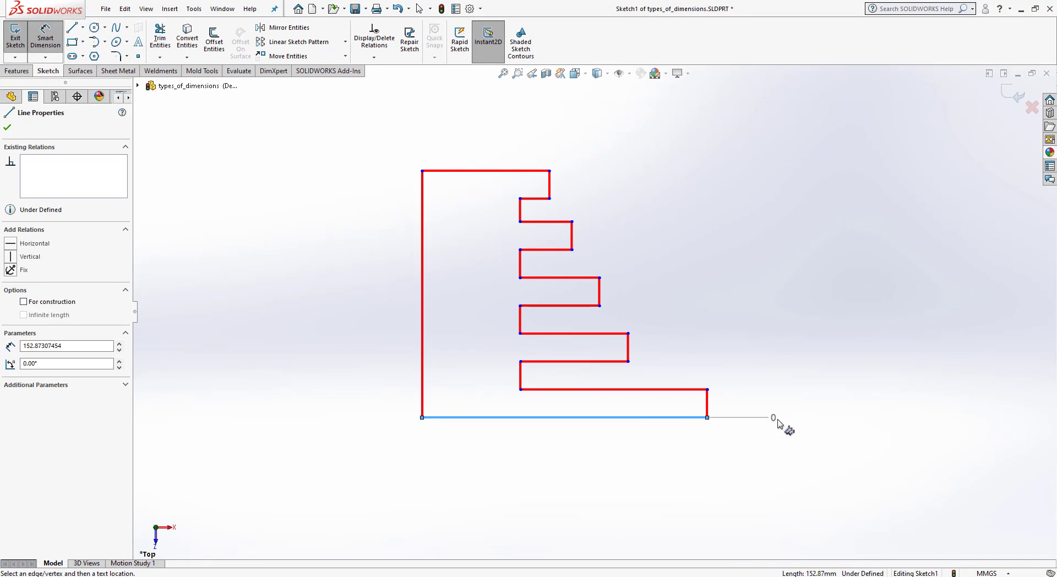
{"action": "left_click", "coordinate": [785, 421]}
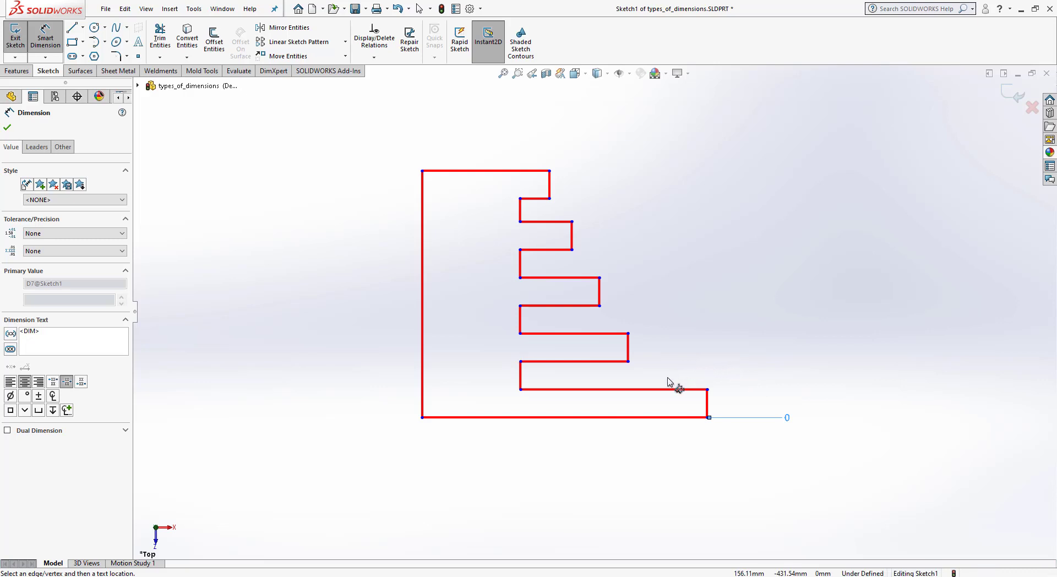
Add ordinate dimensions to the horizontal edges of the teeth from bottom to top and to the top edge, skipping the uppermost tooth's underside
{"action": "left_click", "coordinate": [633, 389]}
{"action": "left_click", "coordinate": [619, 361]}
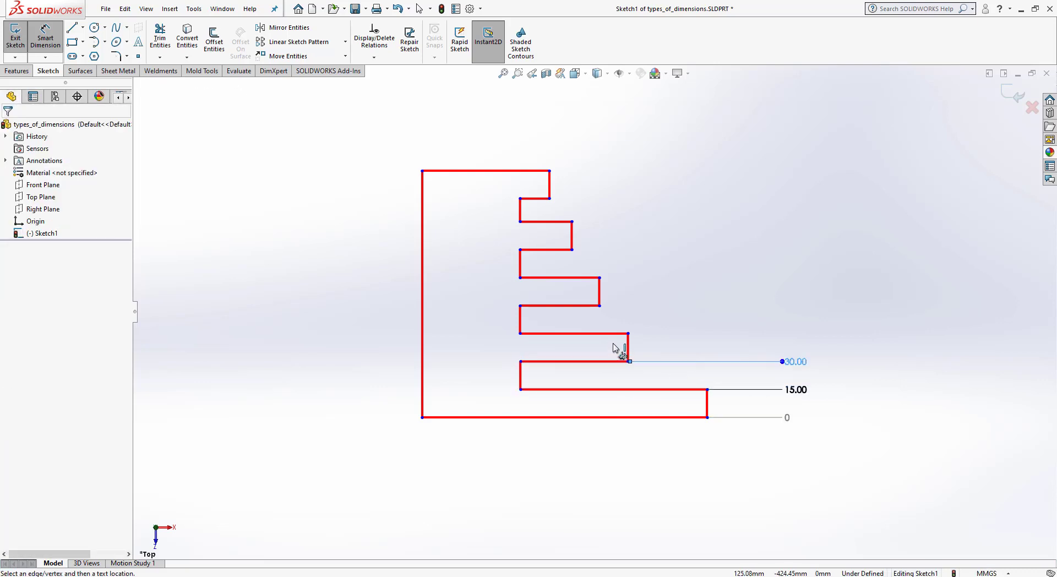
{"action": "left_click", "coordinate": [625, 333]}
{"action": "left_click", "coordinate": [597, 306]}
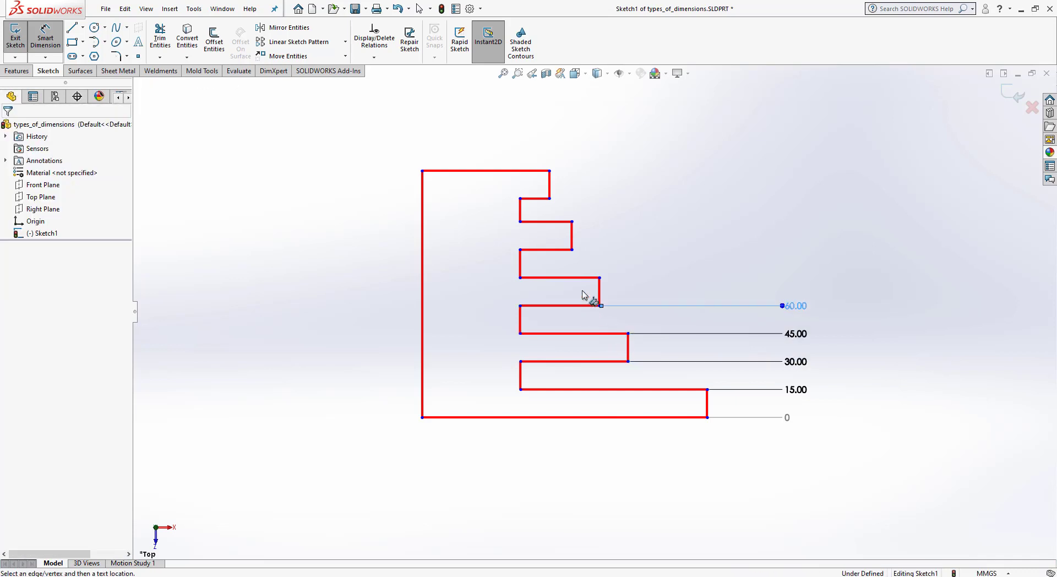
{"action": "left_click", "coordinate": [584, 278]}
{"action": "left_click", "coordinate": [557, 249]}
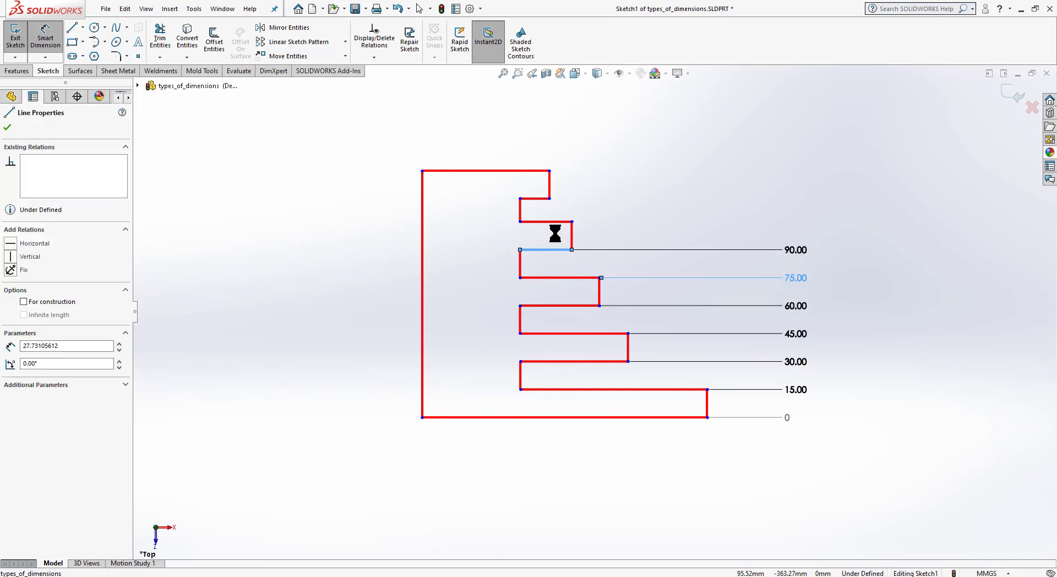
{"action": "left_click", "coordinate": [558, 223]}
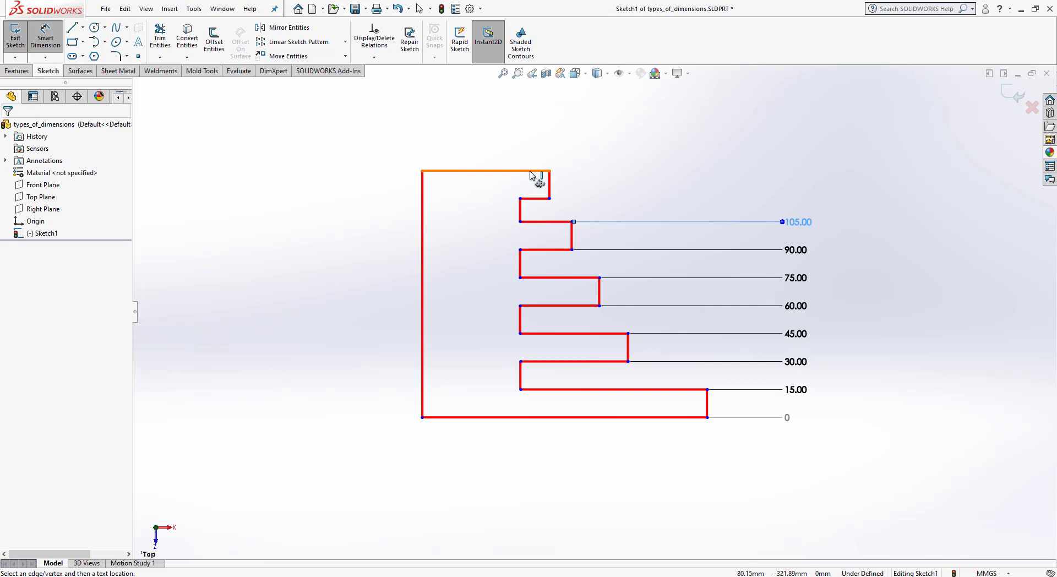
{"action": "left_click", "coordinate": [537, 171]}
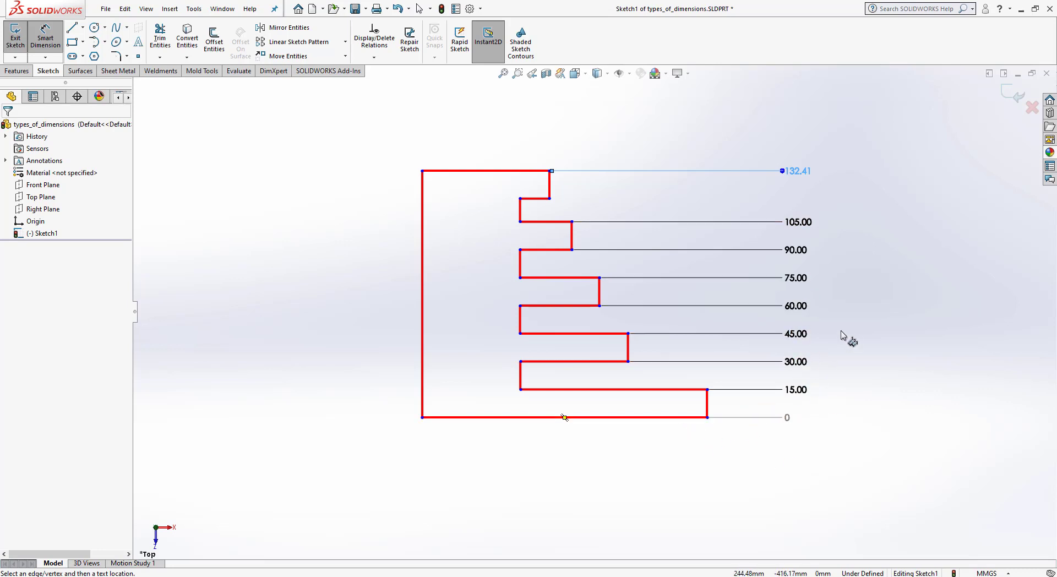
{"action": "scroll", "coordinate": [851, 332], "scroll_direction": "down", "scroll_amount": 3}
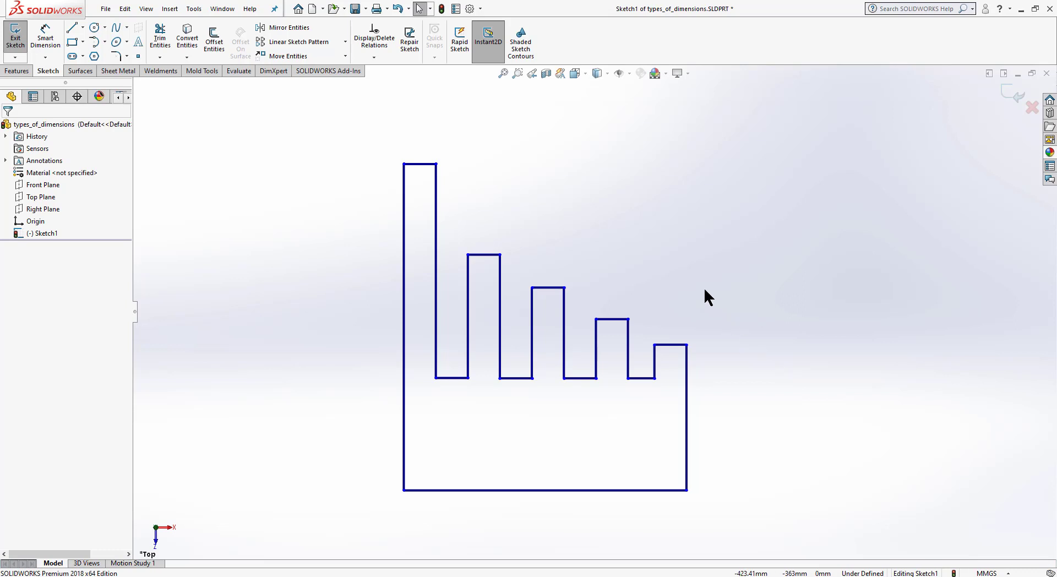
Start a horizontal ordinate dimension set on the blue toothed profile, with its zero at the outer left edge and placed above the sketch
{"action": "left_click", "coordinate": [46, 57]}
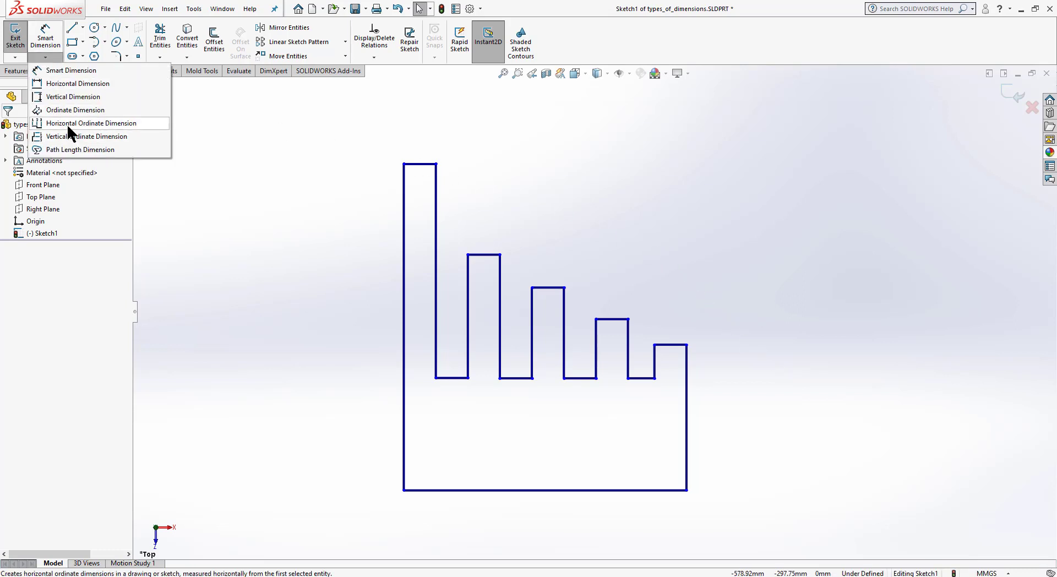
{"action": "left_click", "coordinate": [140, 123]}
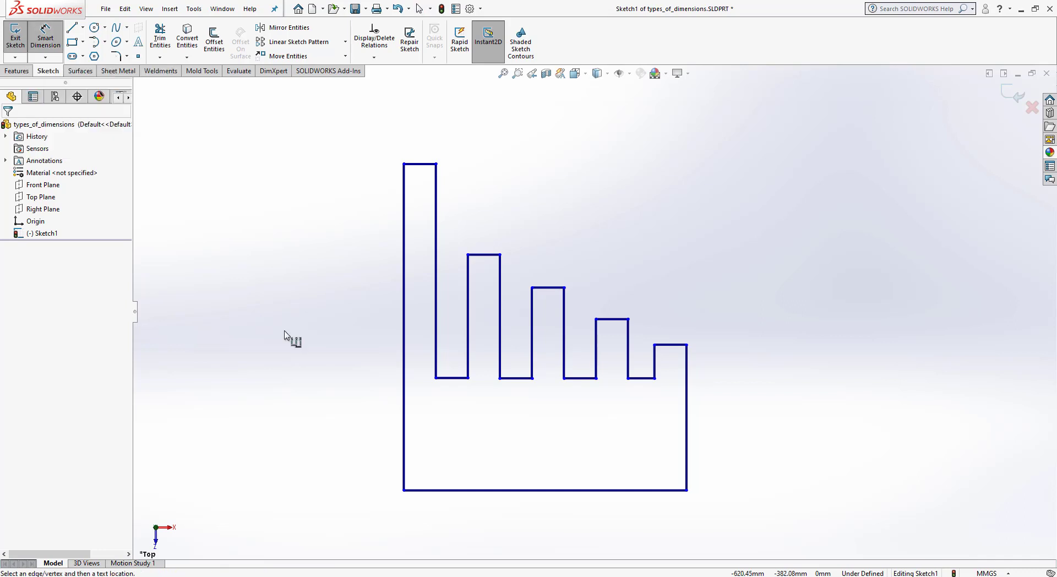
{"action": "left_click", "coordinate": [404, 184]}
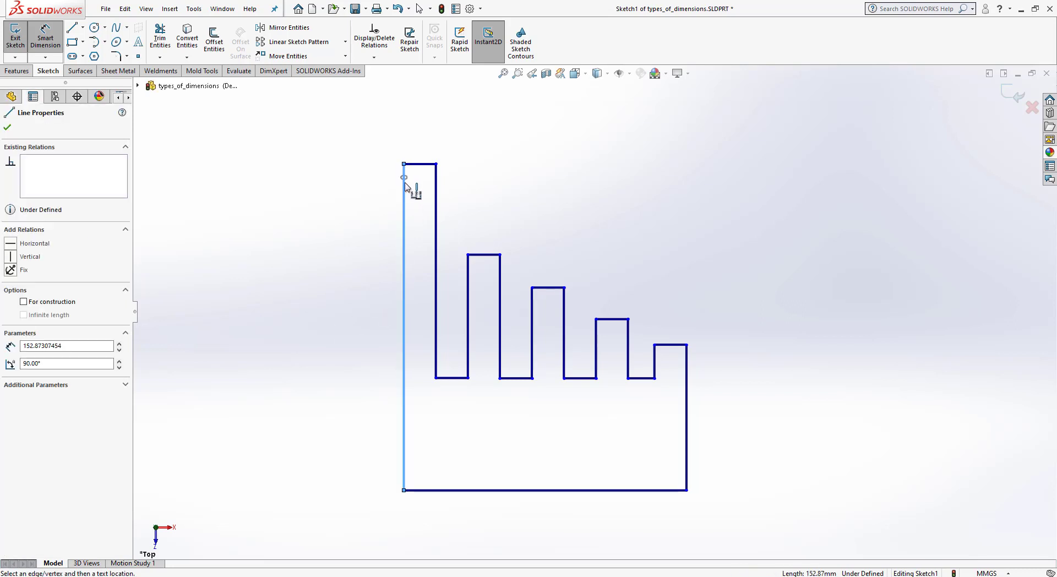
{"action": "left_click", "coordinate": [403, 109]}
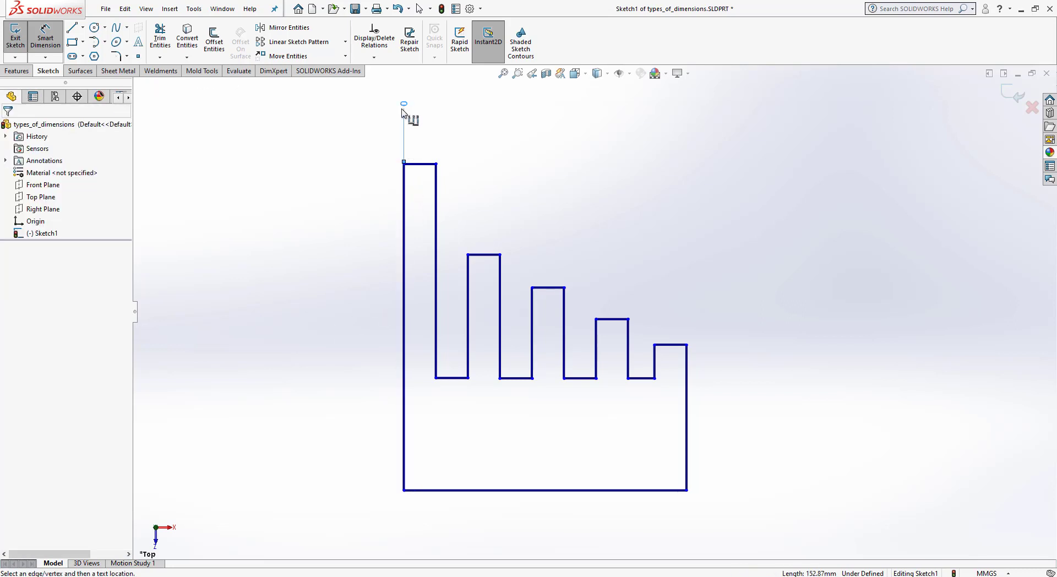
Add horizontal ordinate dimensions to all remaining vertical edges of the blue profile's teeth, from left to right up to the outer right edge
{"action": "left_click", "coordinate": [438, 190]}
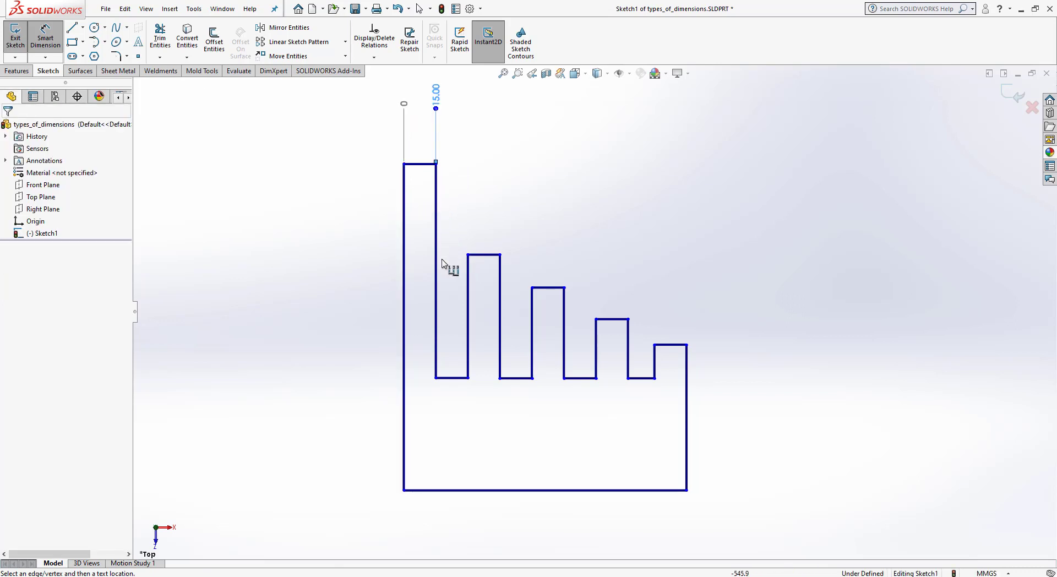
{"action": "left_click", "coordinate": [468, 279]}
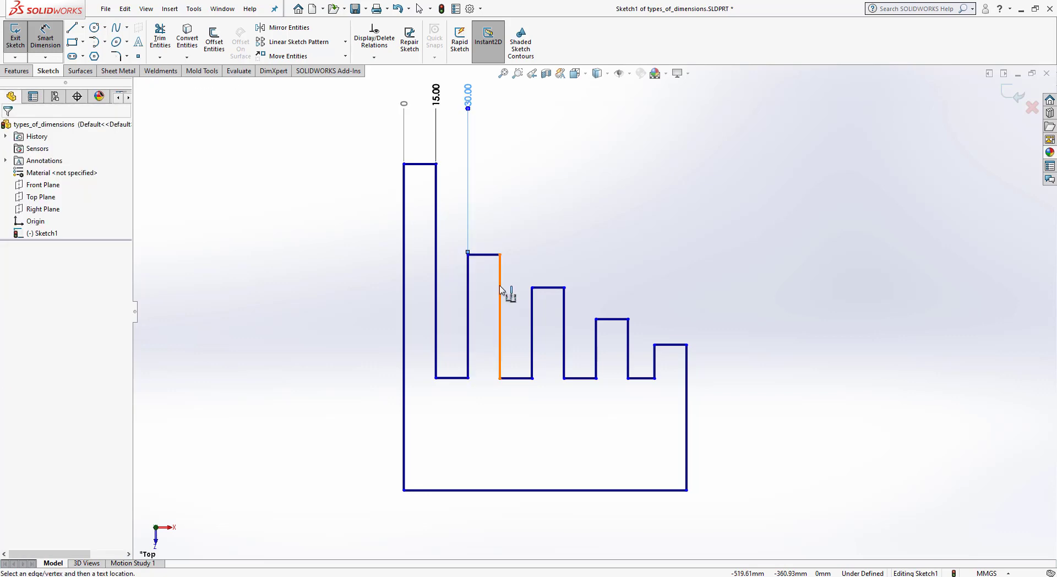
{"action": "left_click", "coordinate": [500, 294]}
{"action": "left_click", "coordinate": [532, 322]}
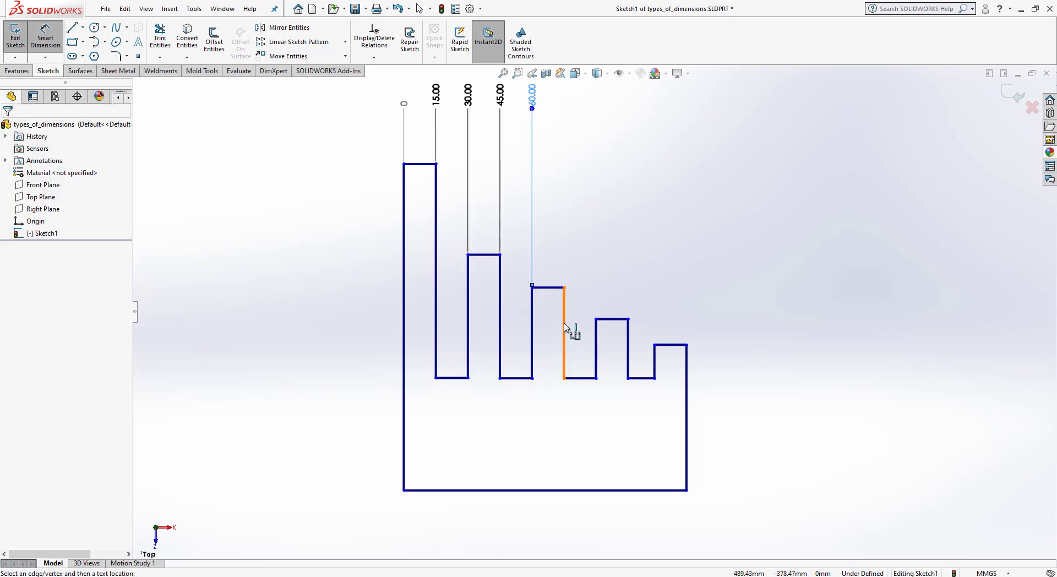
{"action": "left_click", "coordinate": [565, 330]}
{"action": "left_click", "coordinate": [598, 342]}
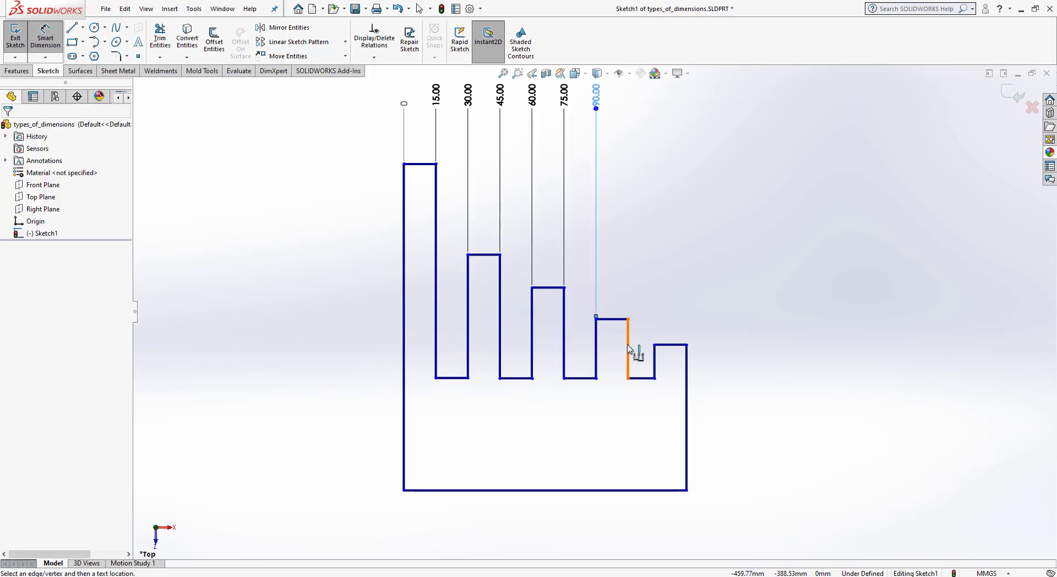
{"action": "left_click", "coordinate": [629, 351]}
{"action": "left_click", "coordinate": [659, 362]}
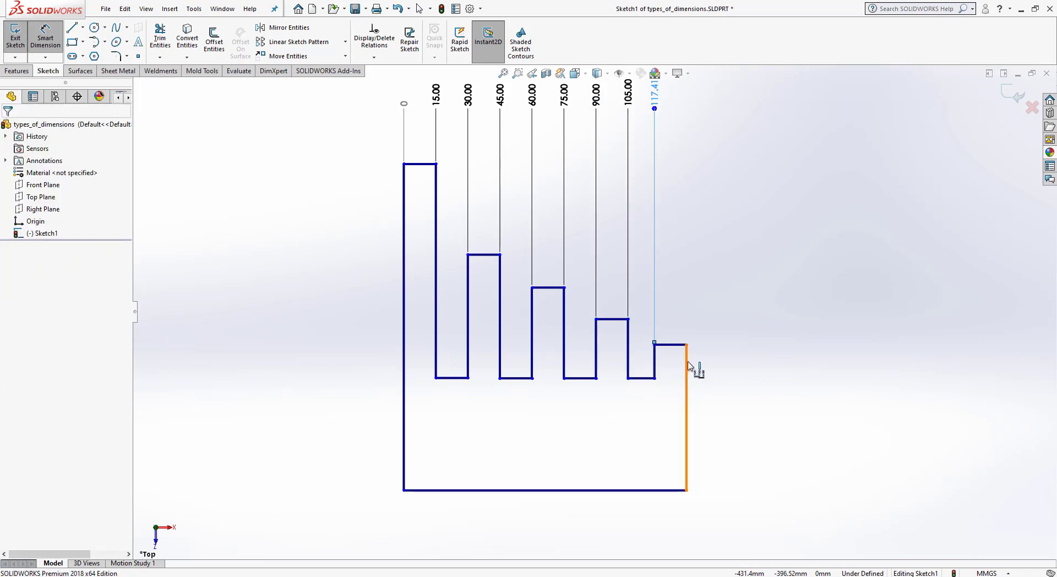
{"action": "left_click", "coordinate": [687, 362]}
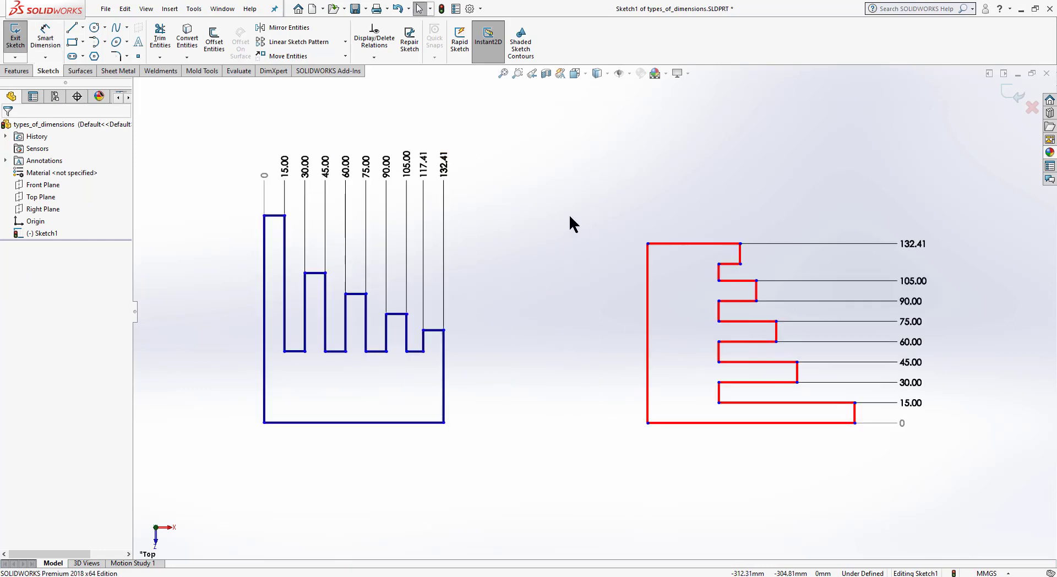
Start an ordinate dimension set on the tilted green profile, with its zero at the long lower edge and placed beyond that edge's upper end
{"action": "left_click", "coordinate": [46, 56]}
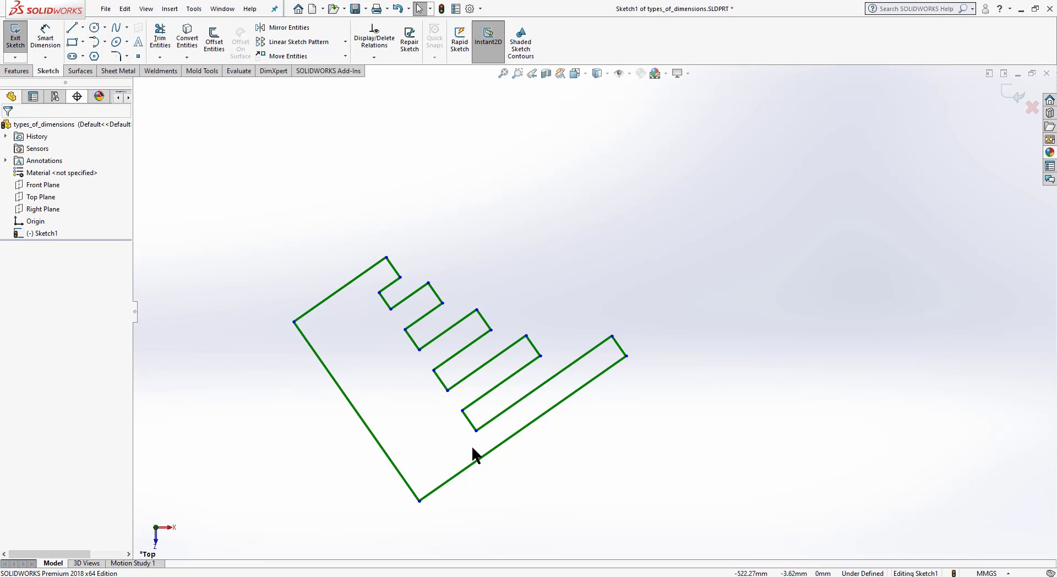
{"action": "left_click", "coordinate": [45, 57]}
{"action": "left_click", "coordinate": [67, 110]}
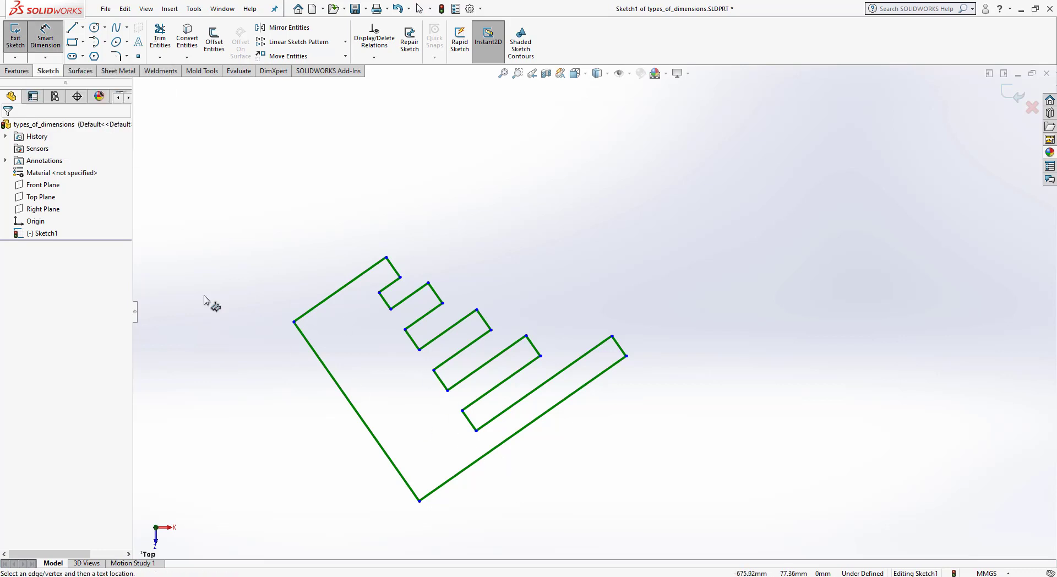
{"action": "left_click", "coordinate": [572, 402]}
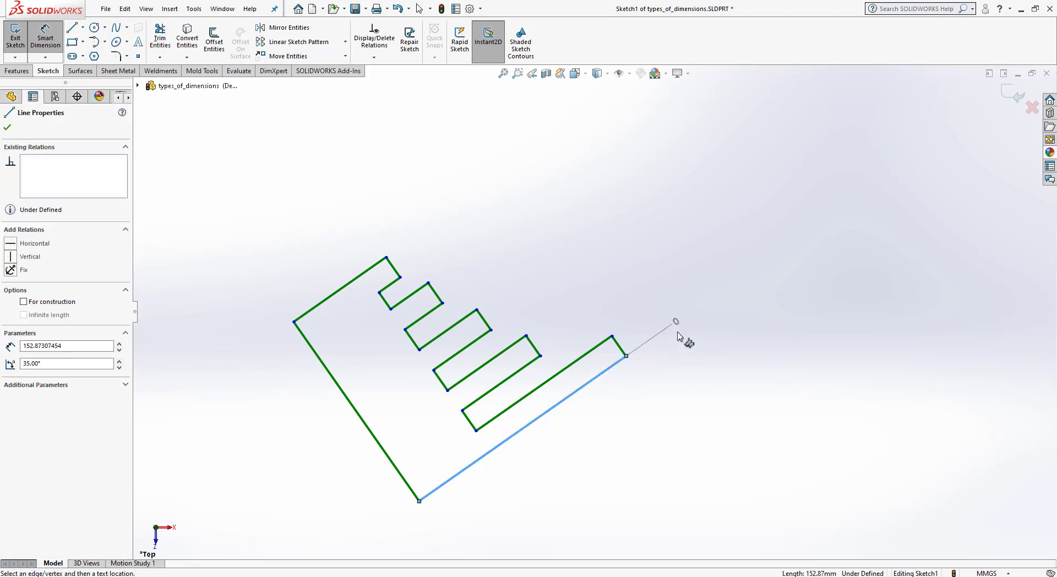
{"action": "left_click", "coordinate": [679, 337]}
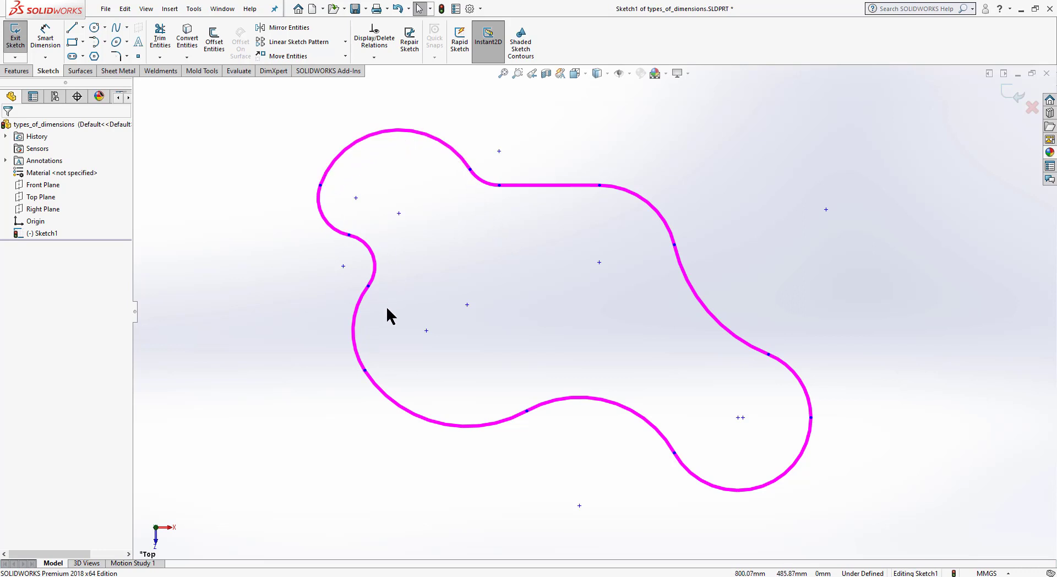
Add a path length dimension covering every segment of the closed magenta contour, with its label outside the upper right arc
{"action": "left_click", "coordinate": [45, 58]}
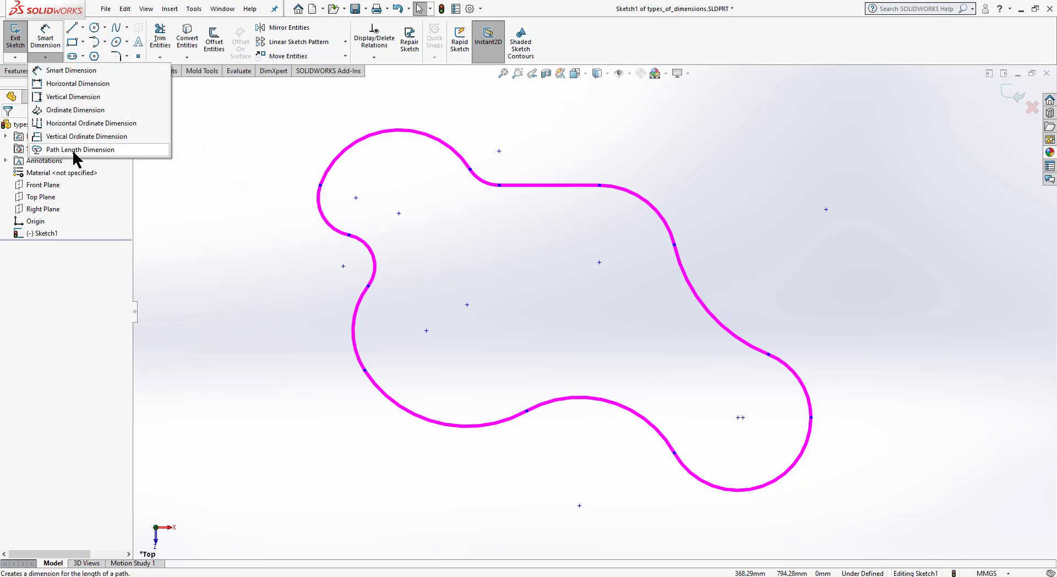
{"action": "left_click", "coordinate": [124, 149]}
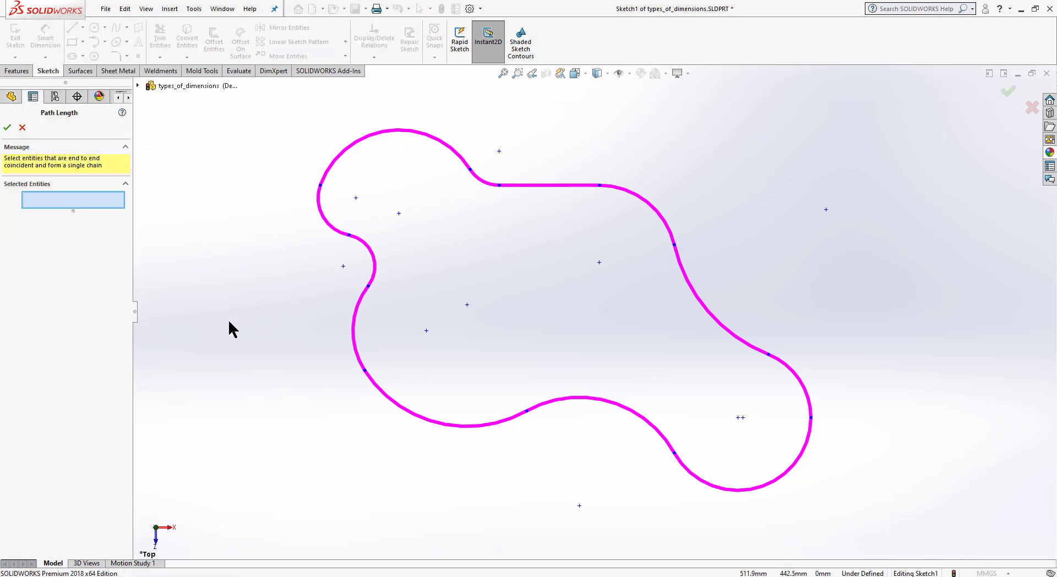
{"action": "left_click", "coordinate": [359, 315]}
{"action": "mouse_move", "coordinate": [873, 536]}
{"action": "left_mouse_down"}
{"action": "mouse_move", "coordinate": [319, 225]}
{"action": "mouse_move", "coordinate": [791, 518]}
{"action": "left_mouse_up"}
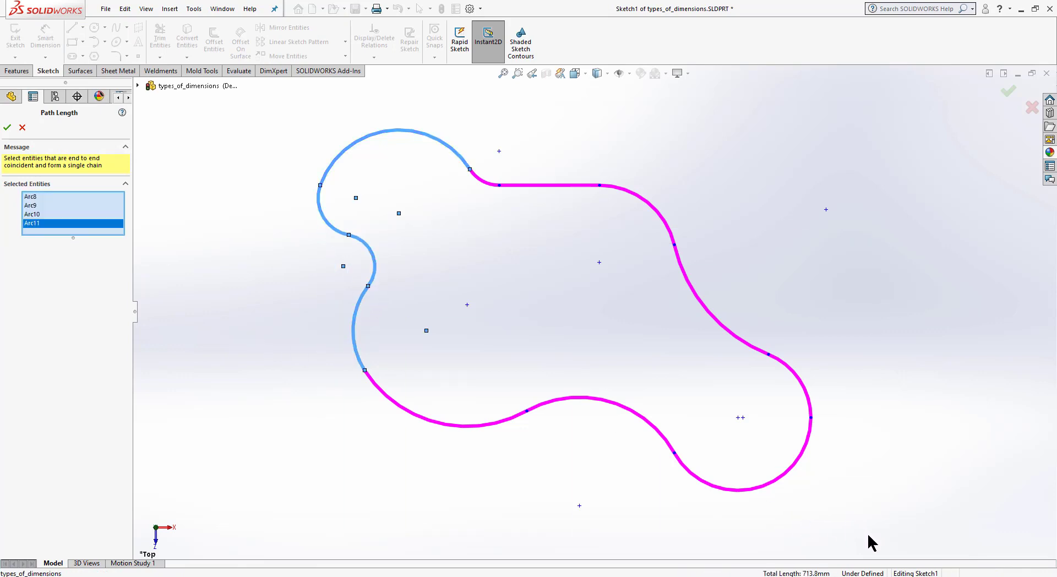
{"action": "mouse_move", "coordinate": [868, 535]}
{"action": "left_mouse_down"}
{"action": "mouse_move", "coordinate": [474, 309]}
{"action": "mouse_move", "coordinate": [269, 113]}
{"action": "left_mouse_up"}
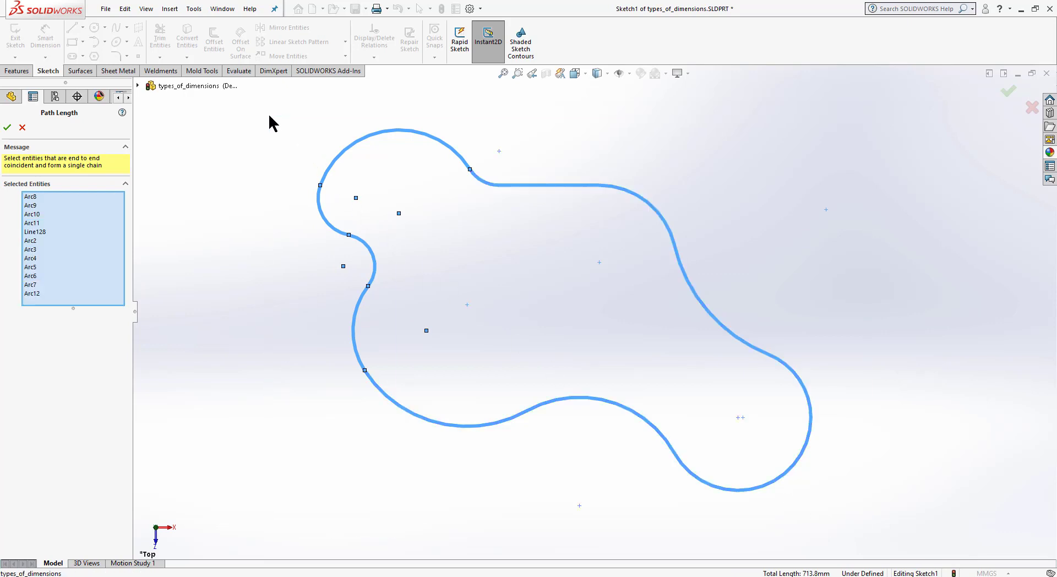
{"action": "left_click", "coordinate": [7, 128]}
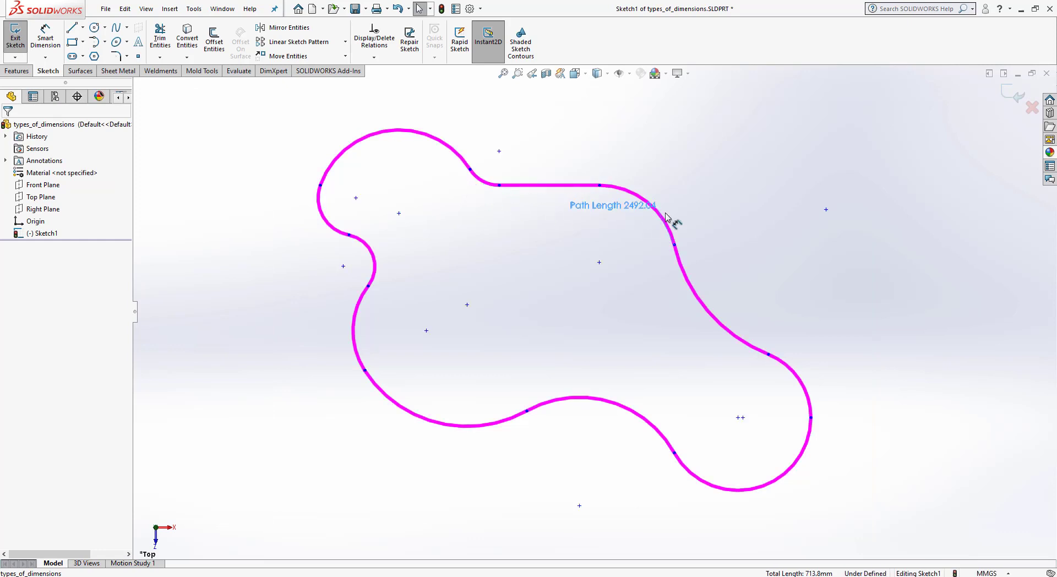
{"action": "left_click", "coordinate": [762, 183]}
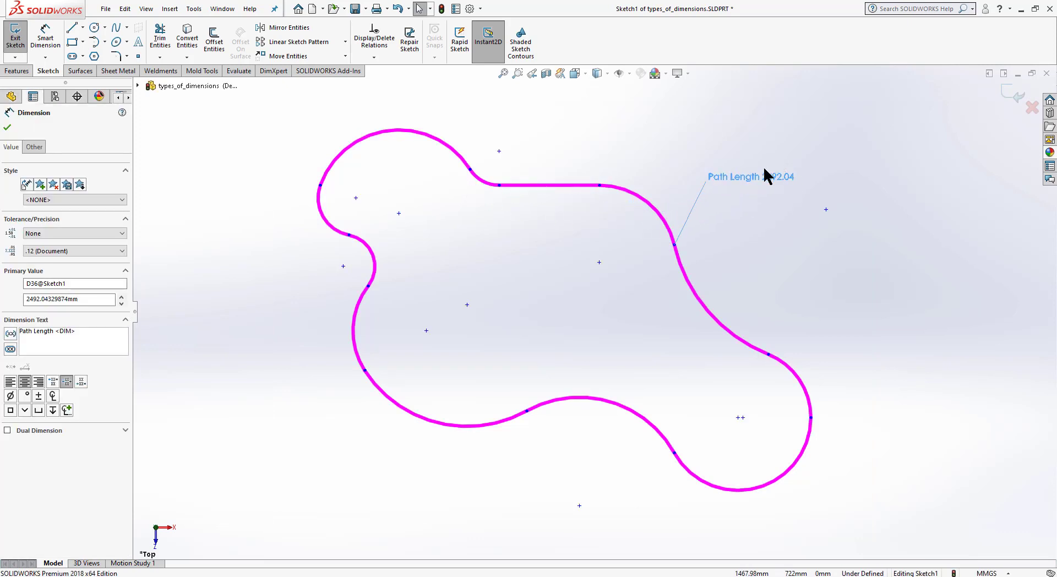
{"action": "left_click", "coordinate": [8, 128]}
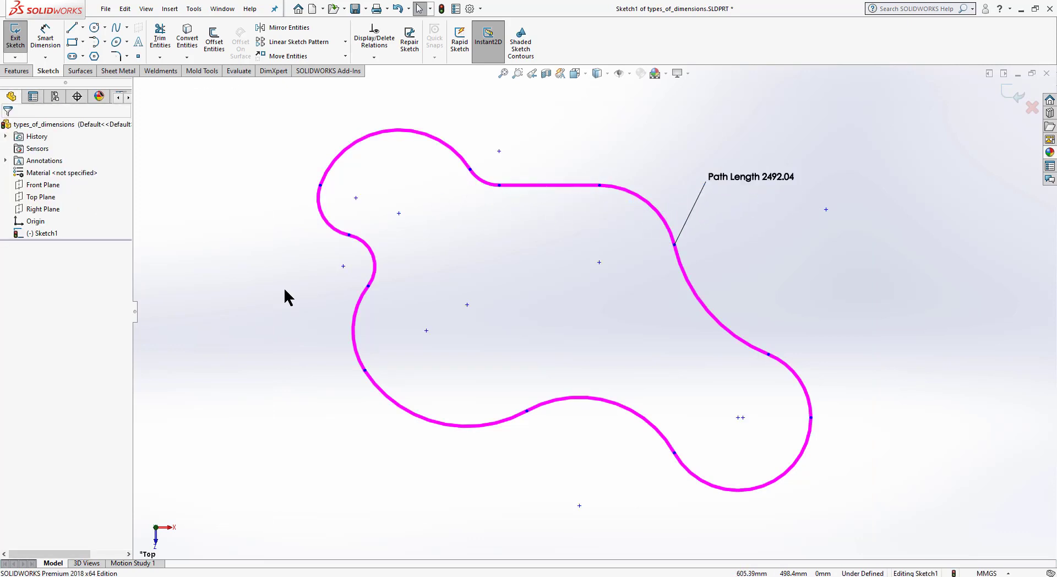
{"action": "left_click", "coordinate": [502, 74]}
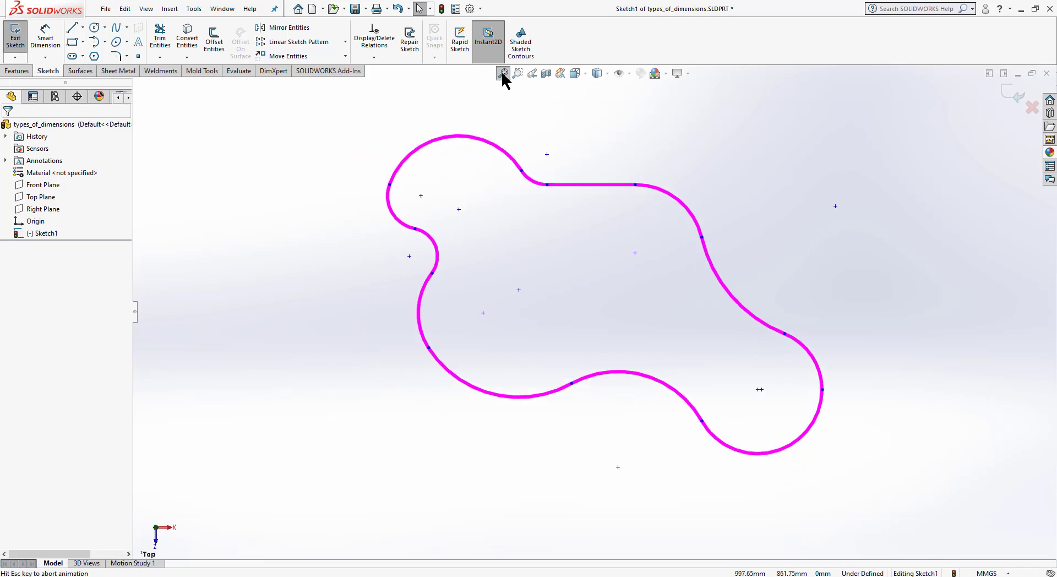